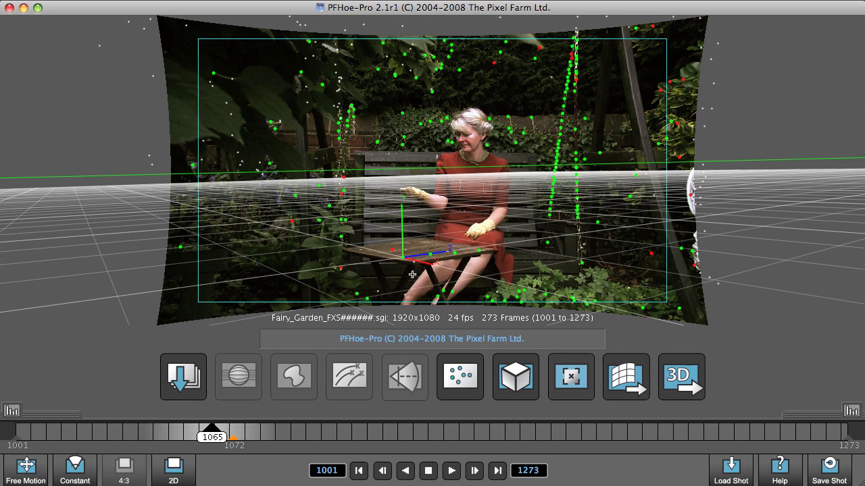
Step: Switch to user features and add User_0003 on the garden table's left corner
click(573, 382)
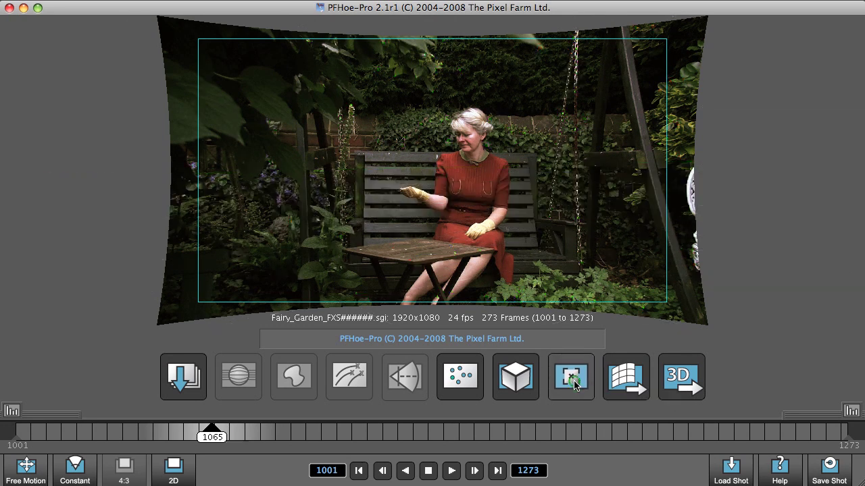
right_click(357, 248)
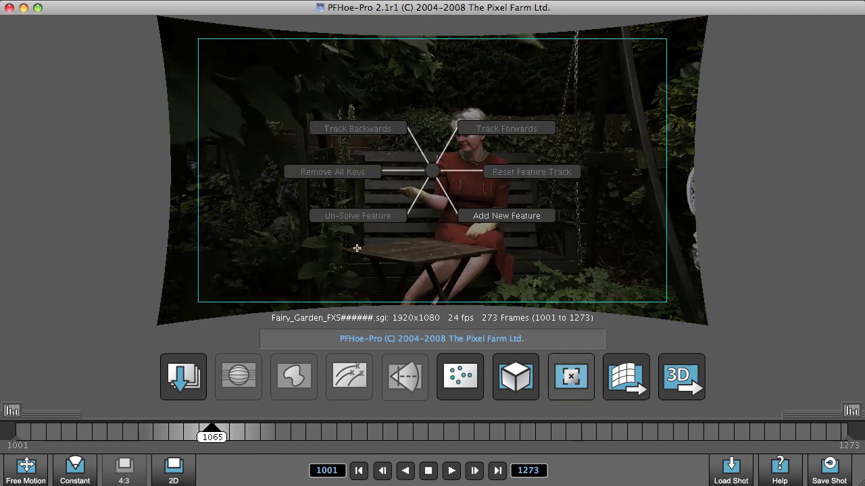
click(507, 217)
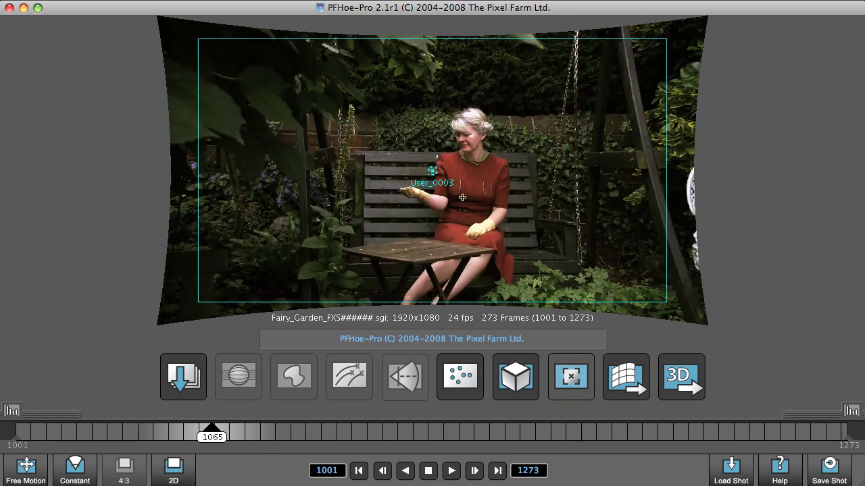
click(432, 171)
mouse_move(433, 171)
mouse_down()
mouse_move(405, 215)
mouse_move(364, 247)
mouse_move(345, 249)
mouse_up()
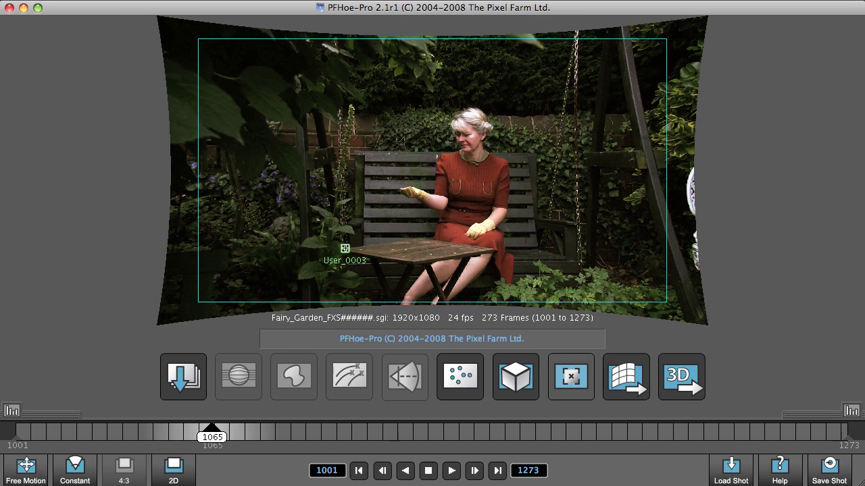
Step: Add User_0004, User_0005 and User_0006 on the table's front, right and back corners
right_click(444, 196)
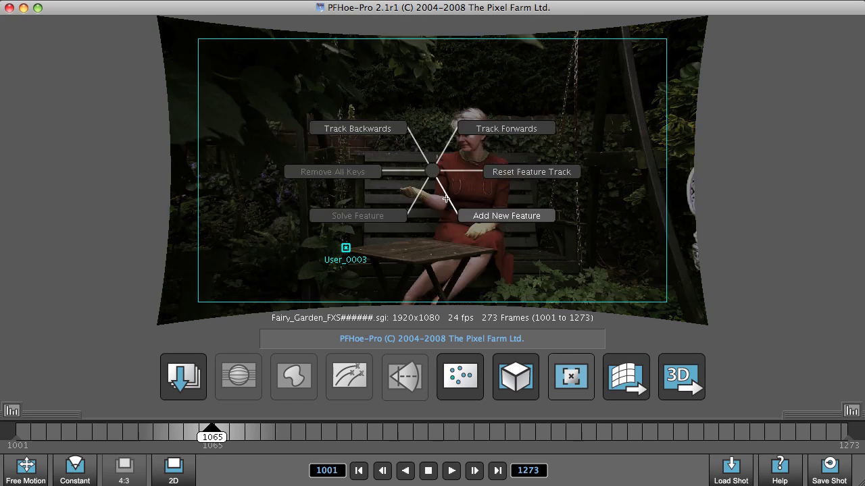
click(497, 215)
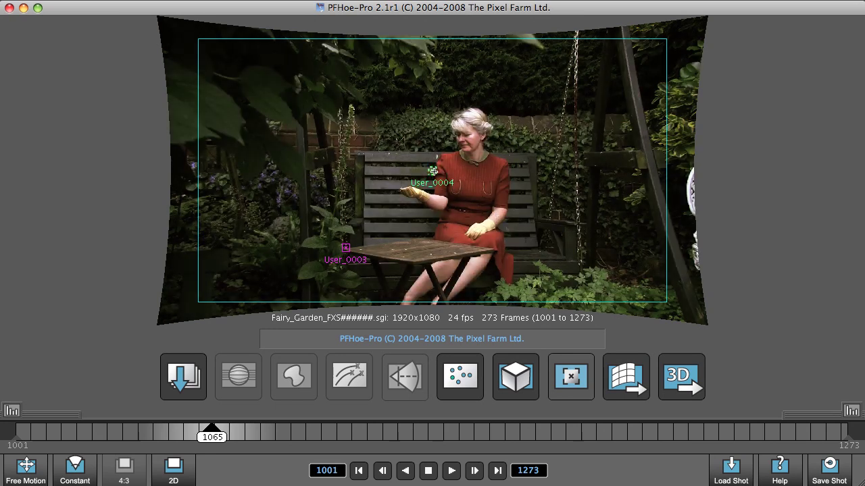
drag(432, 171, 417, 263)
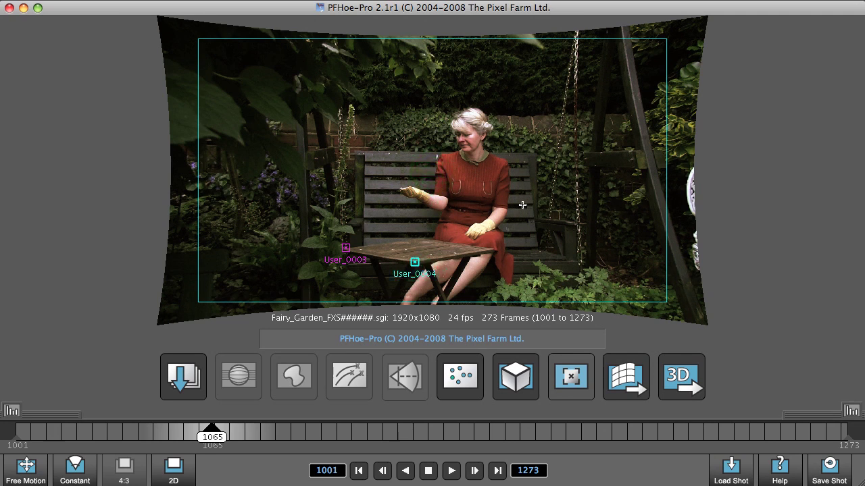
right_click(500, 192)
click(497, 216)
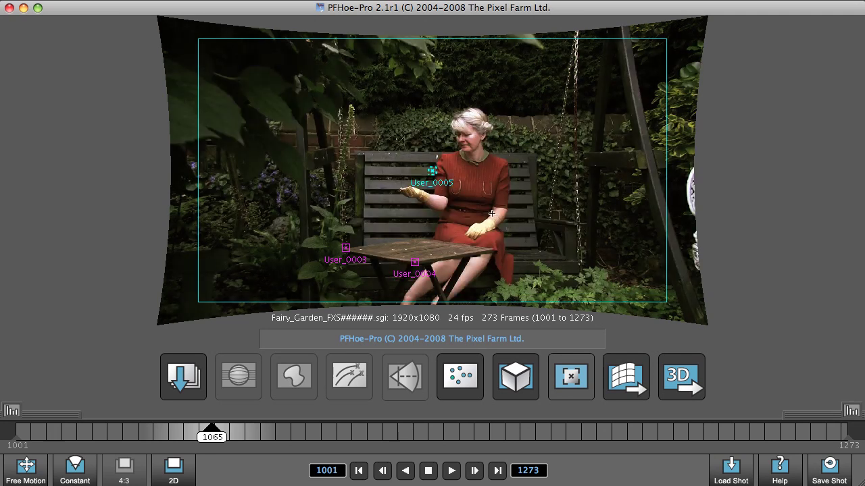
mouse_move(433, 171)
mouse_down()
mouse_move(481, 252)
mouse_move(491, 249)
mouse_up()
right_click(504, 154)
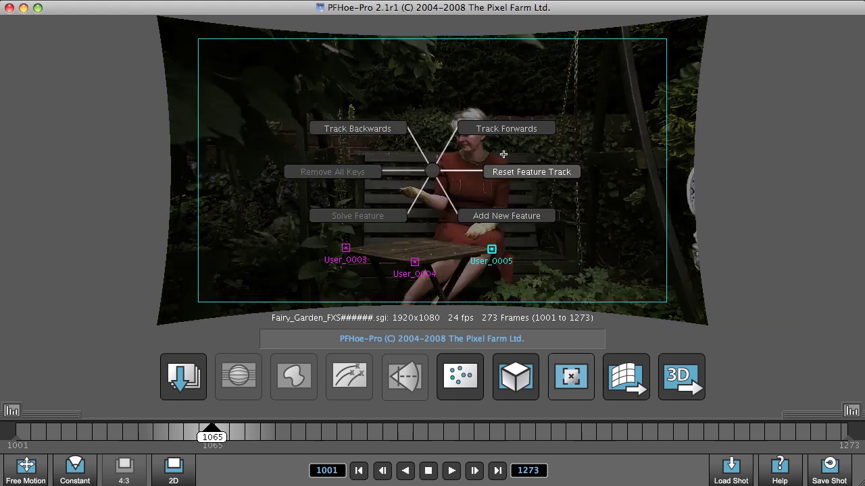
click(485, 216)
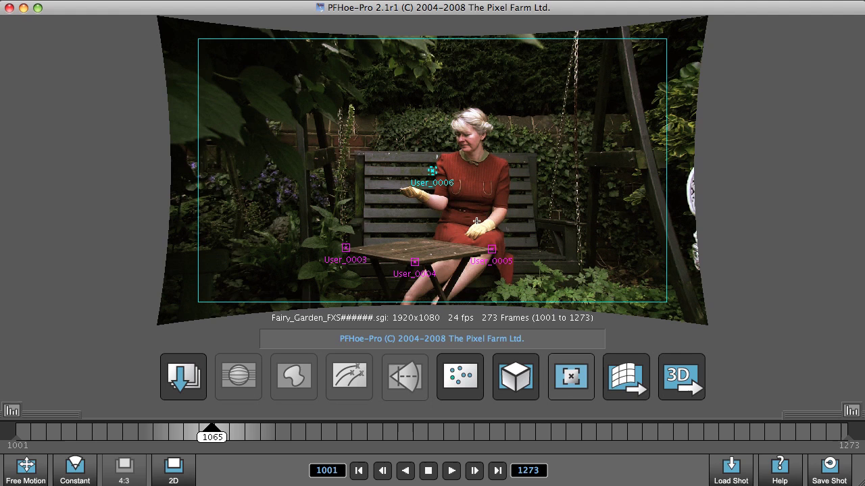
drag(432, 170, 419, 236)
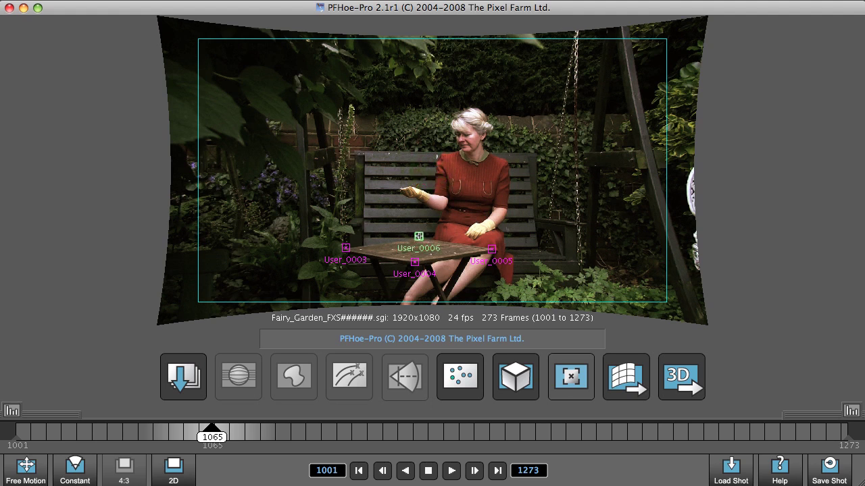
Step: Zoom in and align User_0006 on the back corner and User_0003 on the left corner
scroll(420, 240, up, 5)
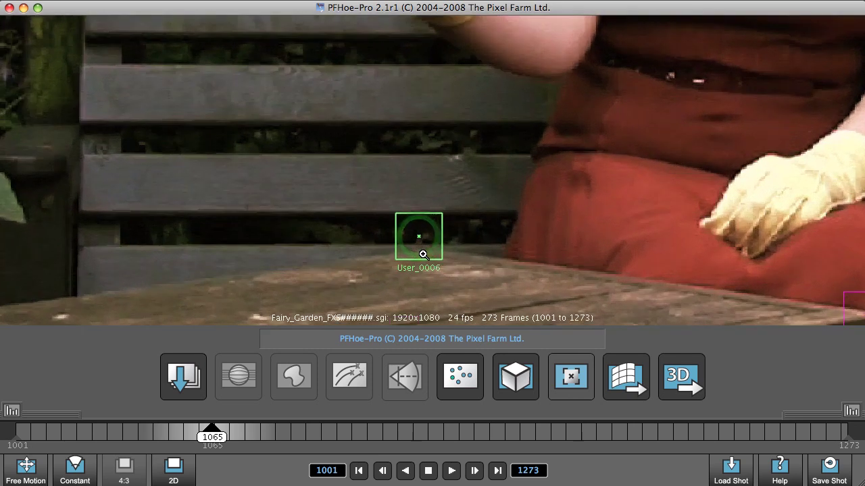
drag(418, 236, 429, 248)
middle_drag(340, 265, 674, 172)
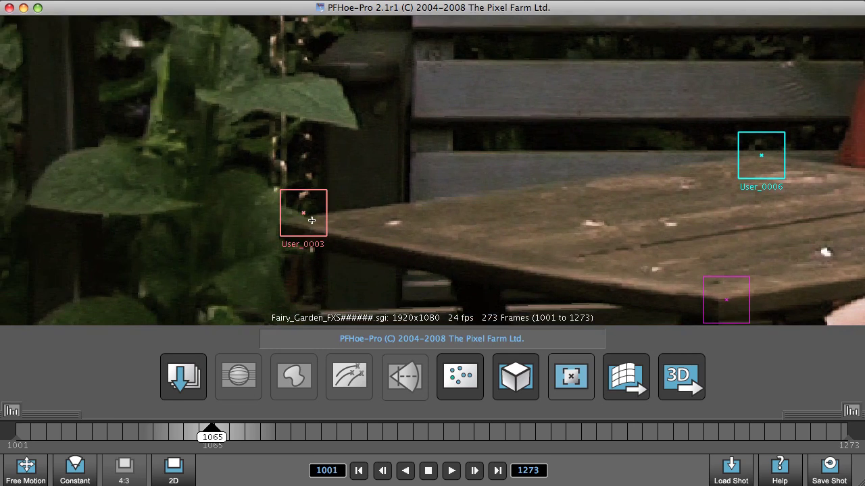
drag(304, 212, 282, 224)
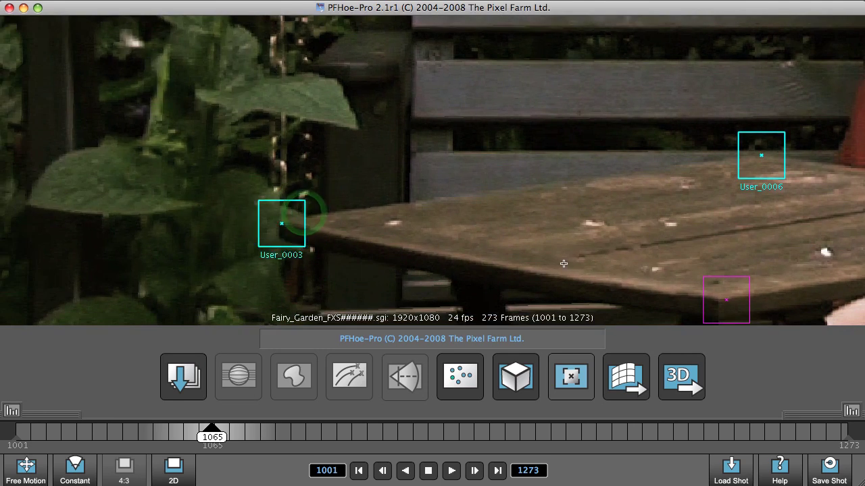
Step: Align User_0004 precisely on the front corner and User_0005 on the right corner
middle_drag(621, 254, 412, 199)
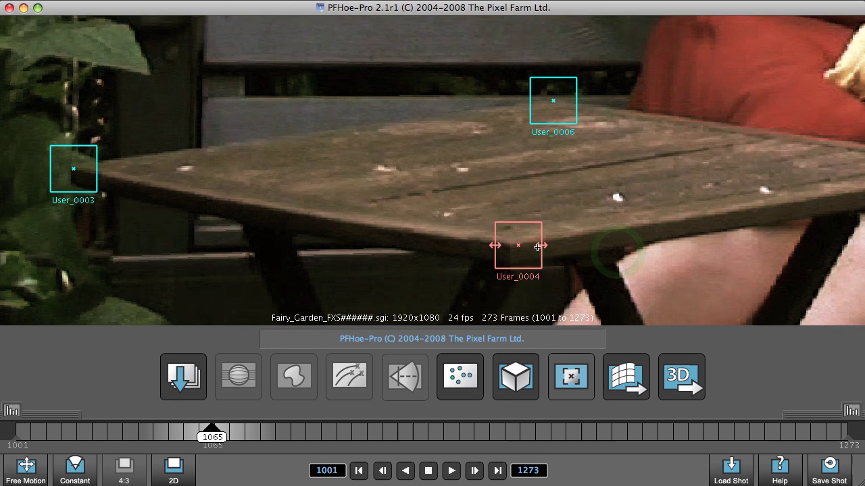
middle_drag(523, 249, 506, 247)
drag(507, 247, 495, 245)
click(780, 197)
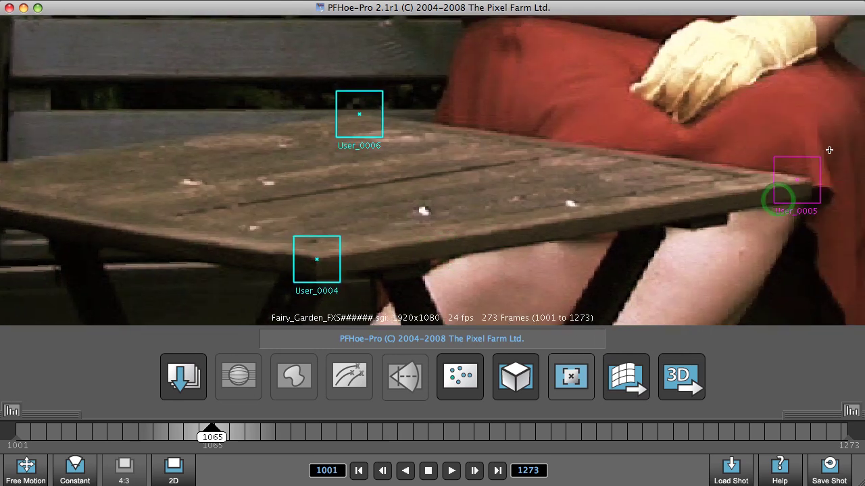
drag(808, 176, 809, 179)
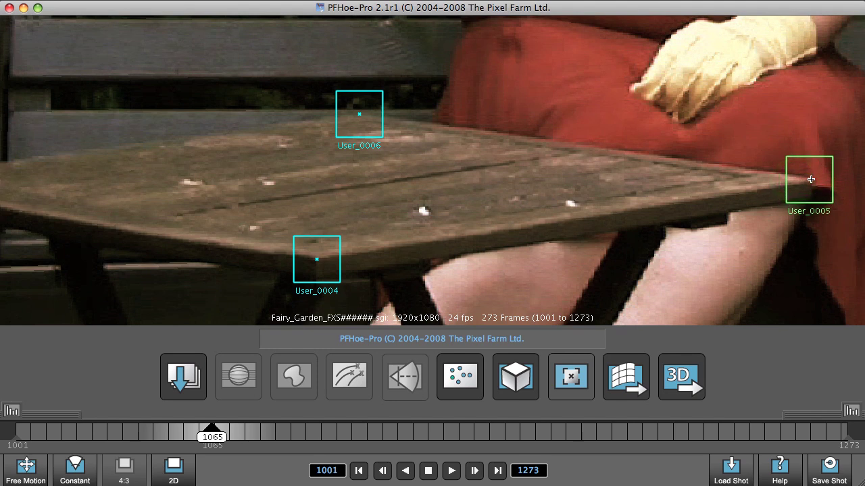
mouse_move(811, 179)
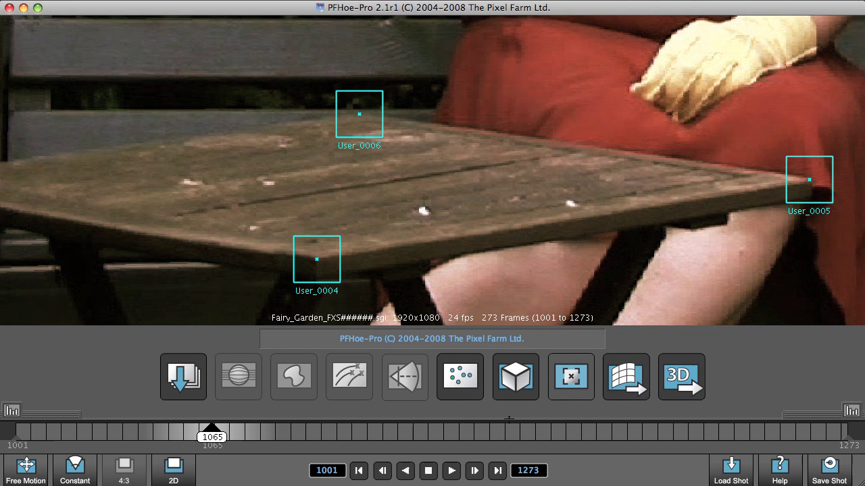
Step: Enlarge the timeline area and track User_0005 backwards from frame 1065
click(509, 419)
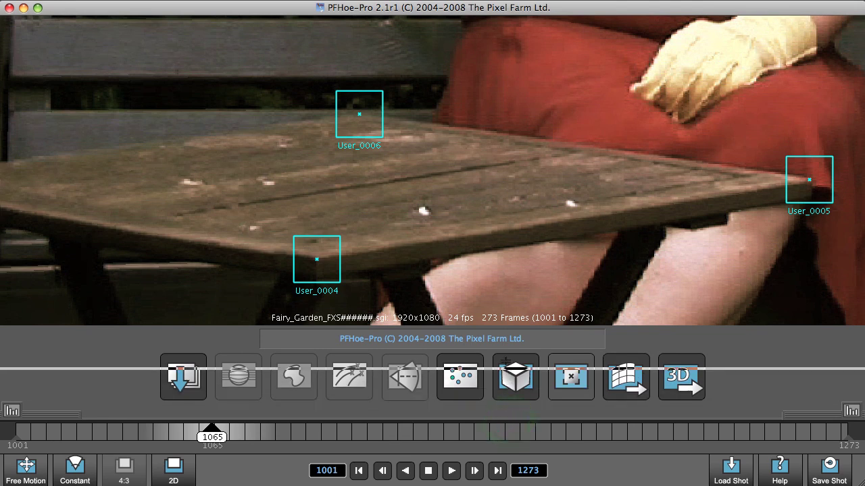
drag(508, 419, 363, 395)
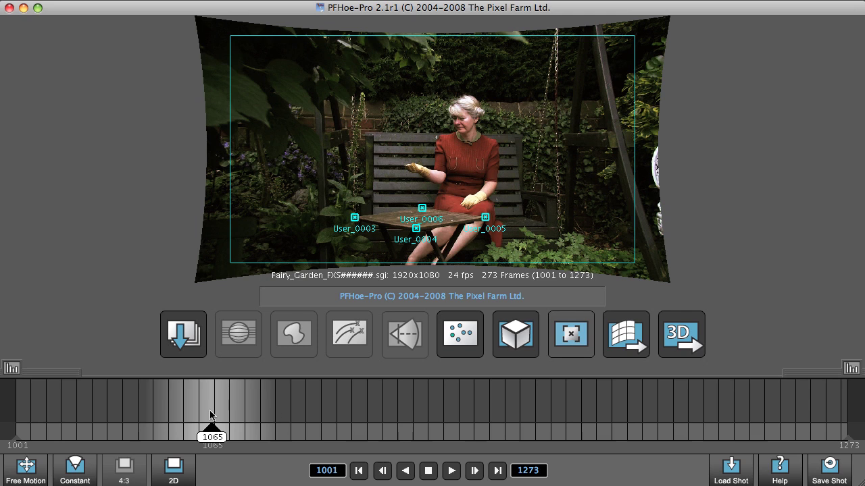
click(486, 218)
right_click(486, 217)
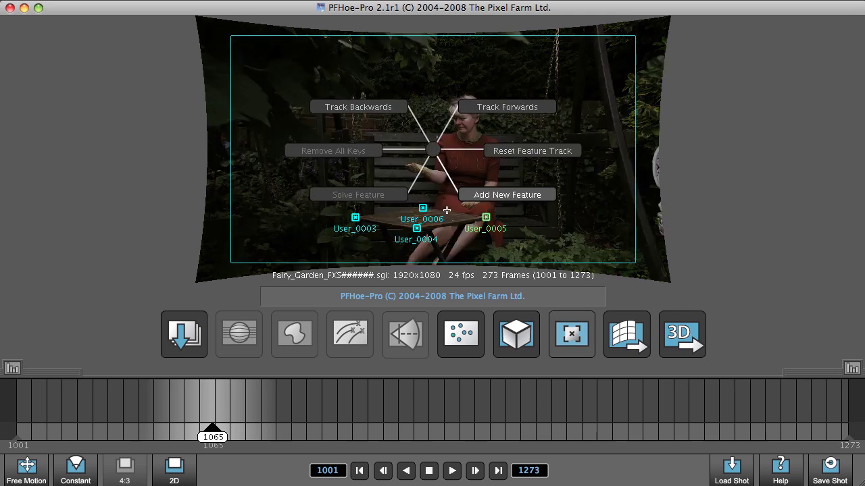
click(366, 106)
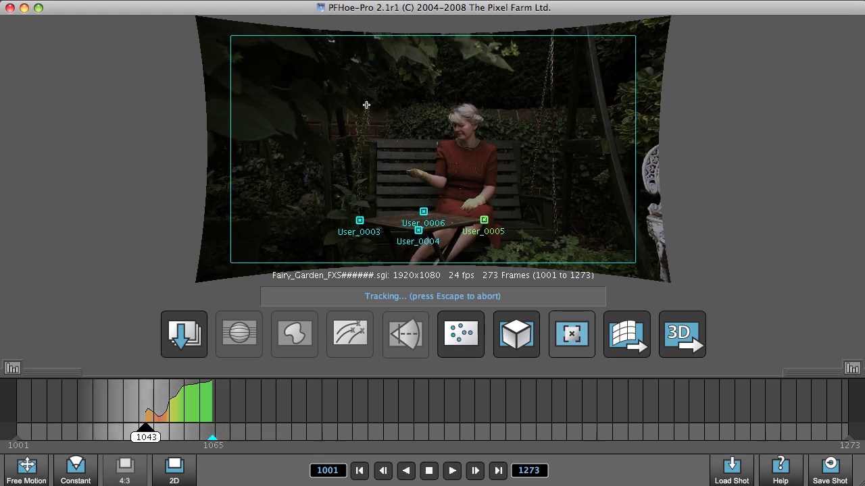
Step: Stop tracking and retrack User_0005 backwards from frame 1055, checking around frame 1050
key(Escape)
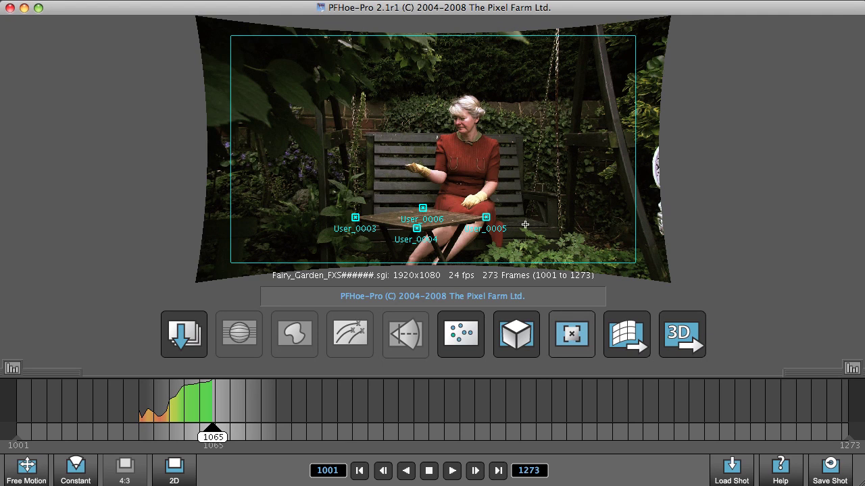
scroll(525, 225, up, 6)
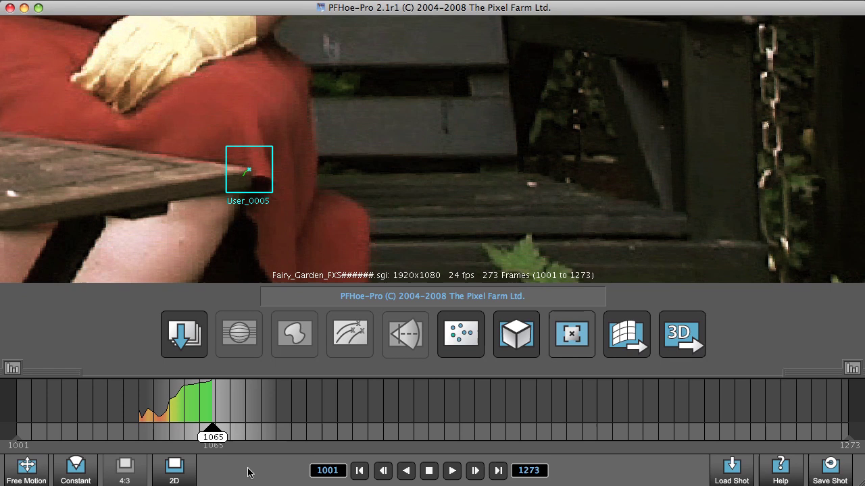
drag(212, 436, 183, 444)
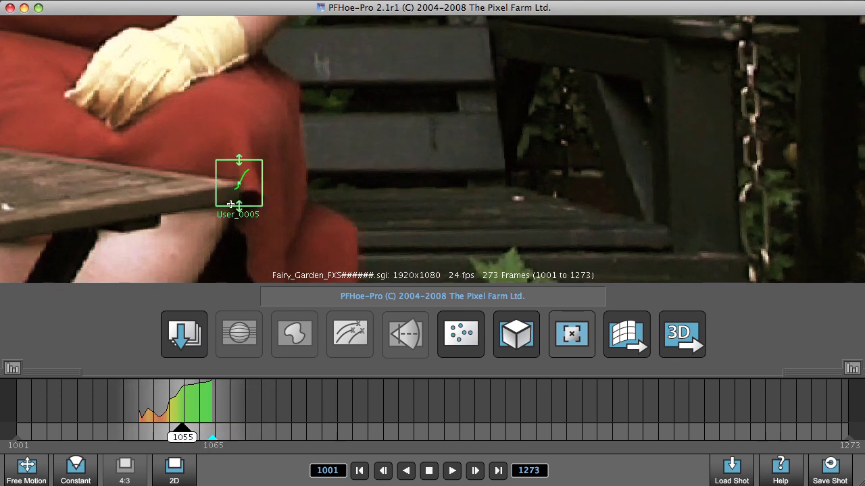
right_click(238, 184)
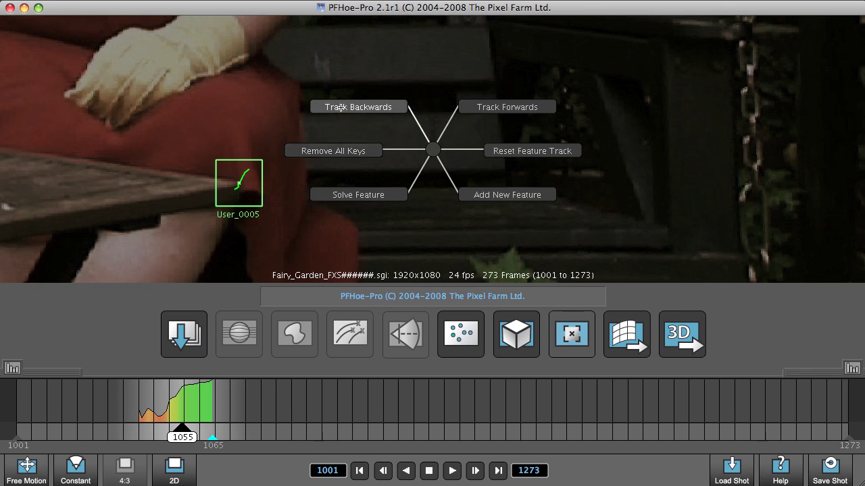
click(340, 107)
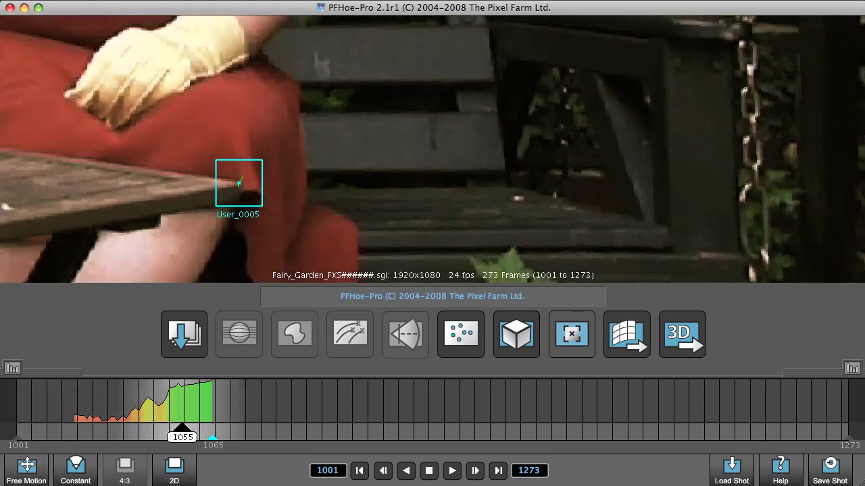
drag(181, 430, 141, 442)
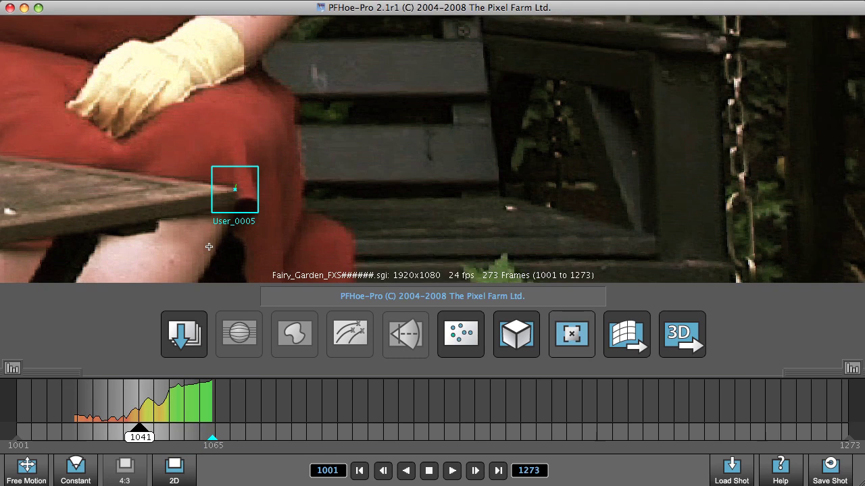
Step: Continue tracking User_0005 backwards from frame 1041, then again from frame 1021
click(234, 188)
right_click(234, 184)
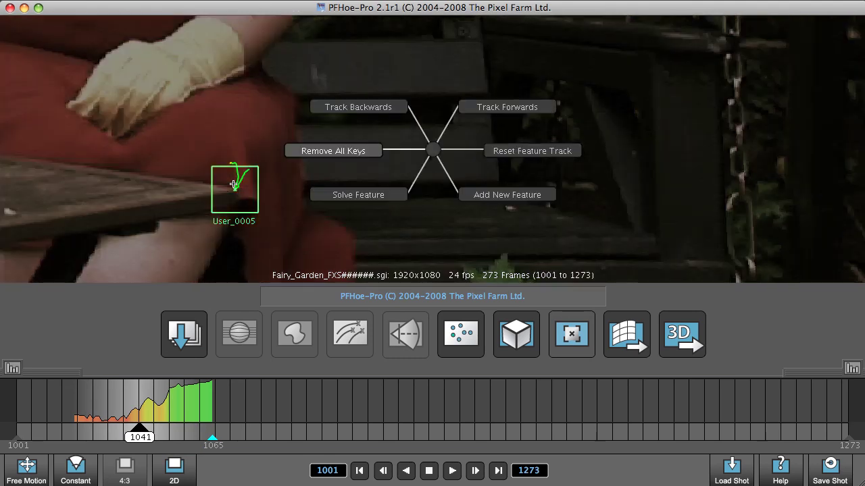
click(338, 107)
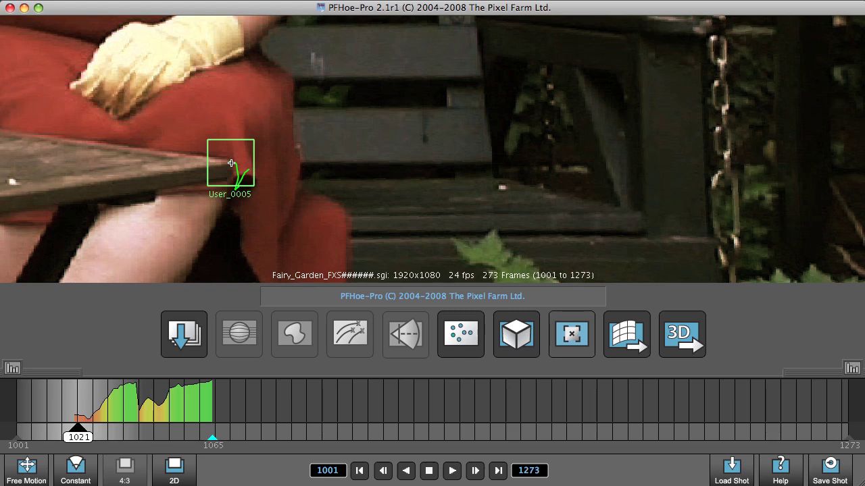
right_click(231, 163)
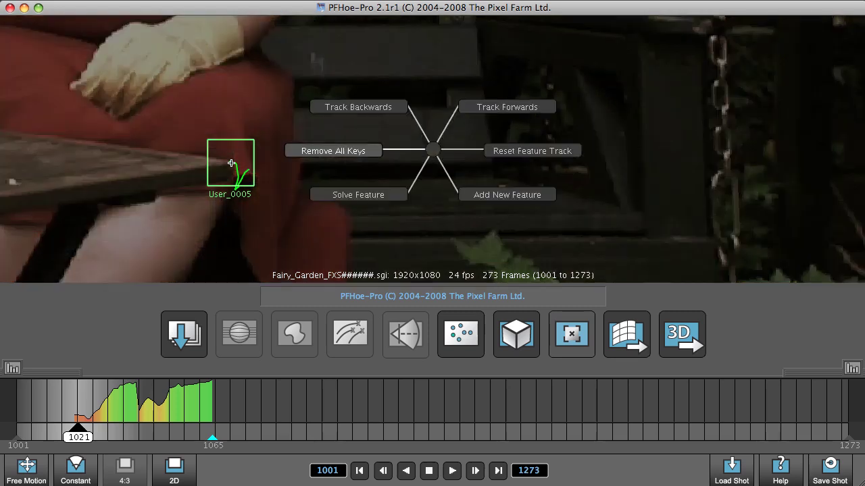
click(345, 106)
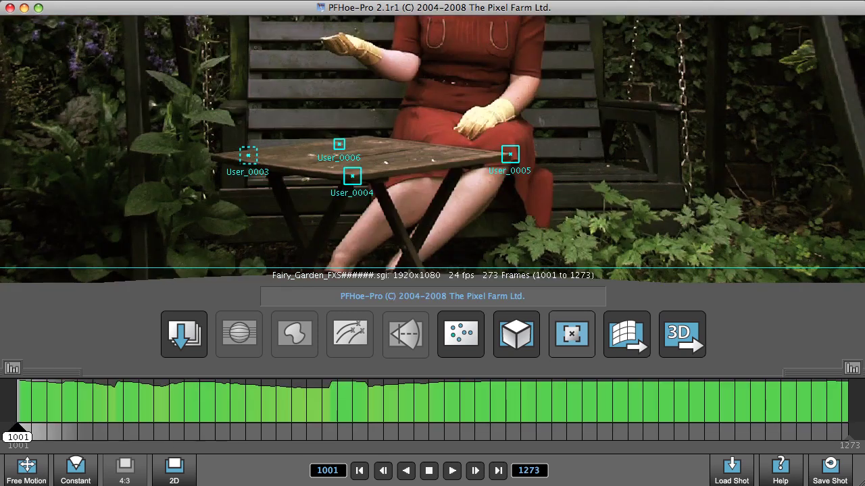
Step: Run Solve Feature on User_0005 to compute its 3D position
click(510, 154)
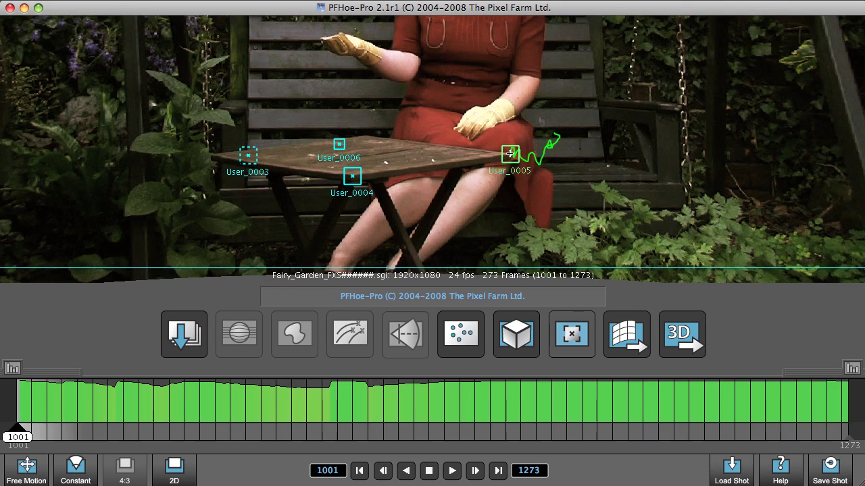
right_click(511, 155)
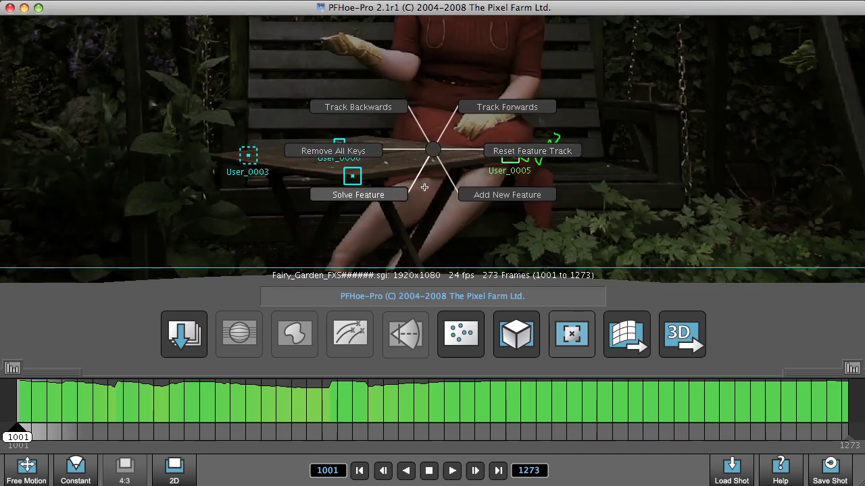
click(367, 195)
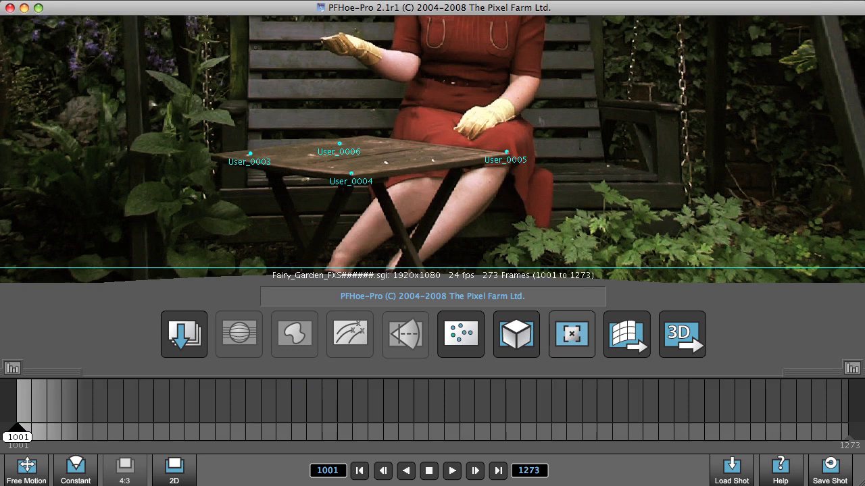
Step: Show the solved 3D points and ground grid, then run Improve Solution
click(571, 338)
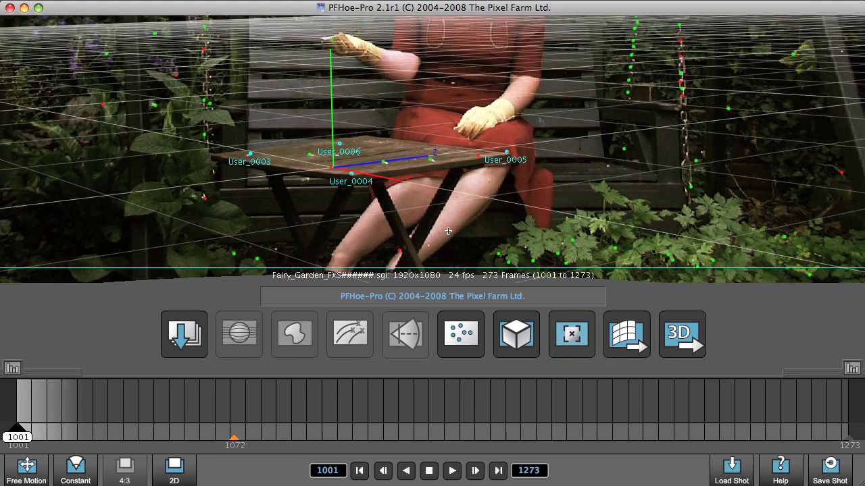
right_click(451, 210)
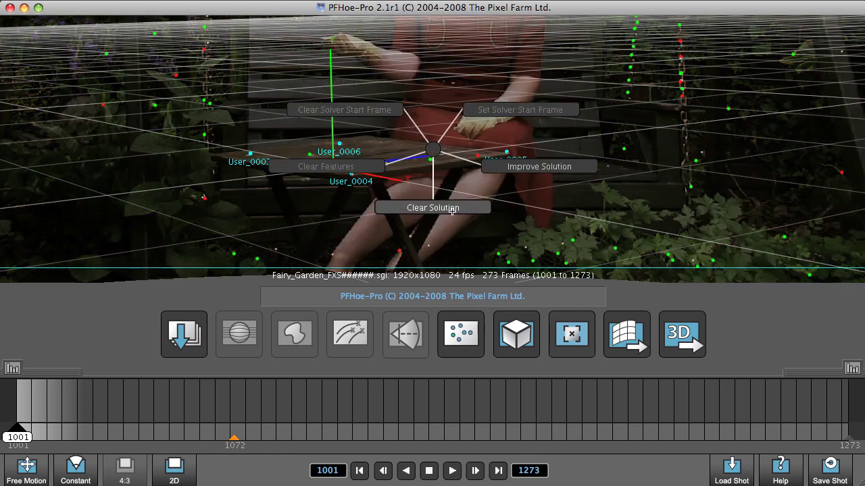
click(534, 166)
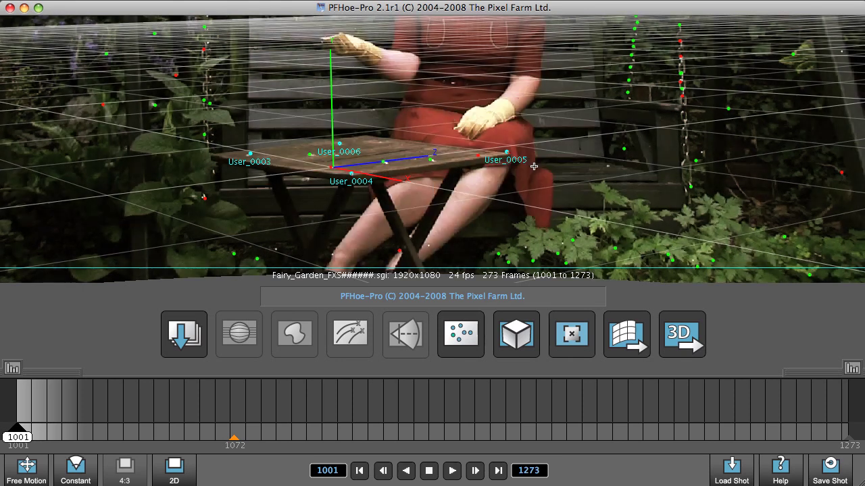